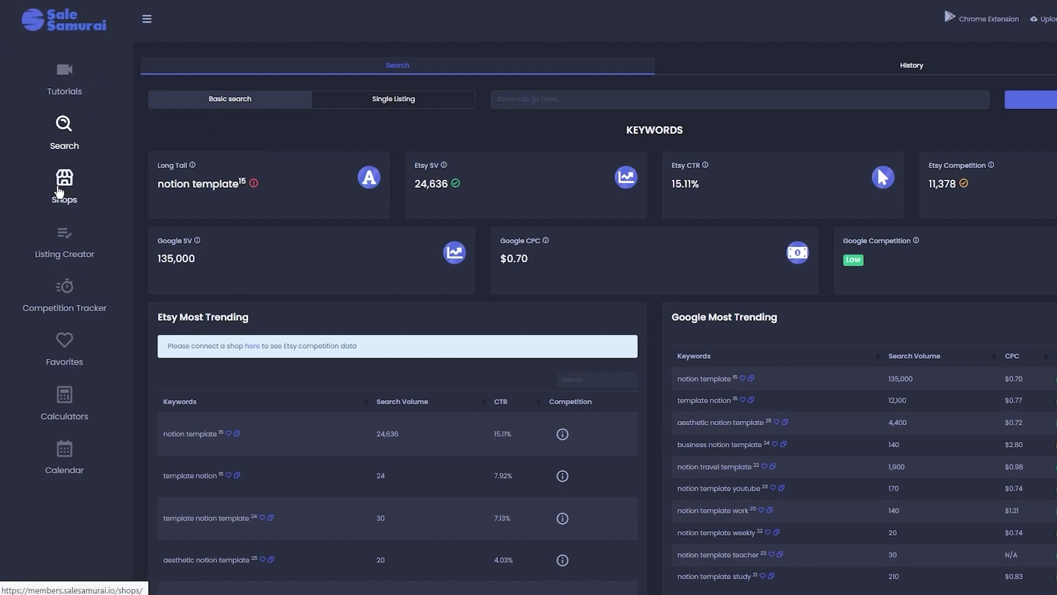
Browse the tutorial videos page, then go to the connected shops page
click(52, 80)
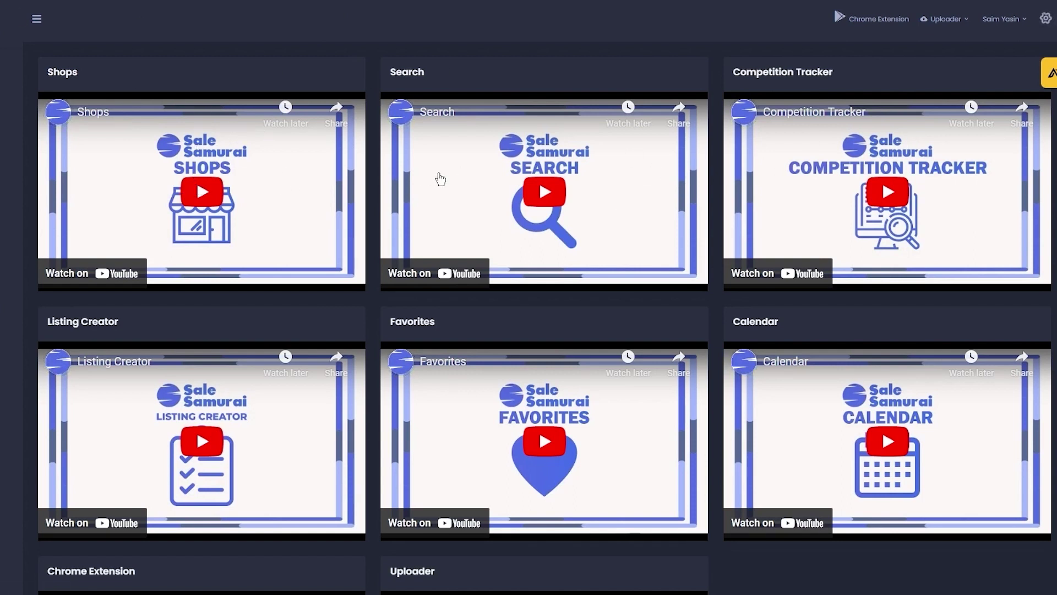
scroll(695, 299, down, 5)
scroll(695, 300, up, 5)
mouse_move(26, 135)
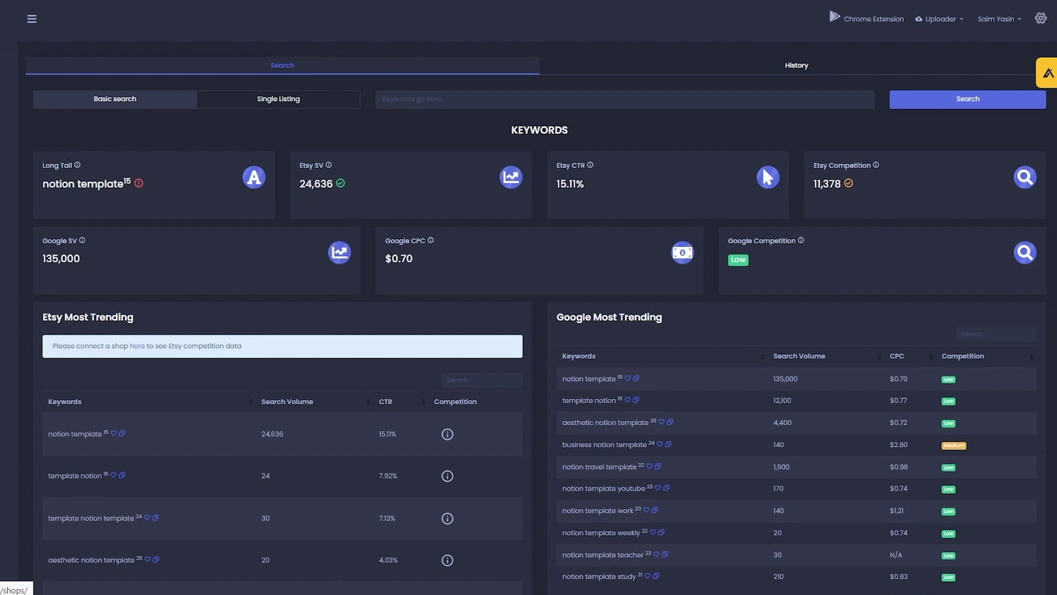
click(137, 346)
Highlight the Etsy search volume figure 24,636 and the competition figure 11,378
drag(299, 190, 358, 194)
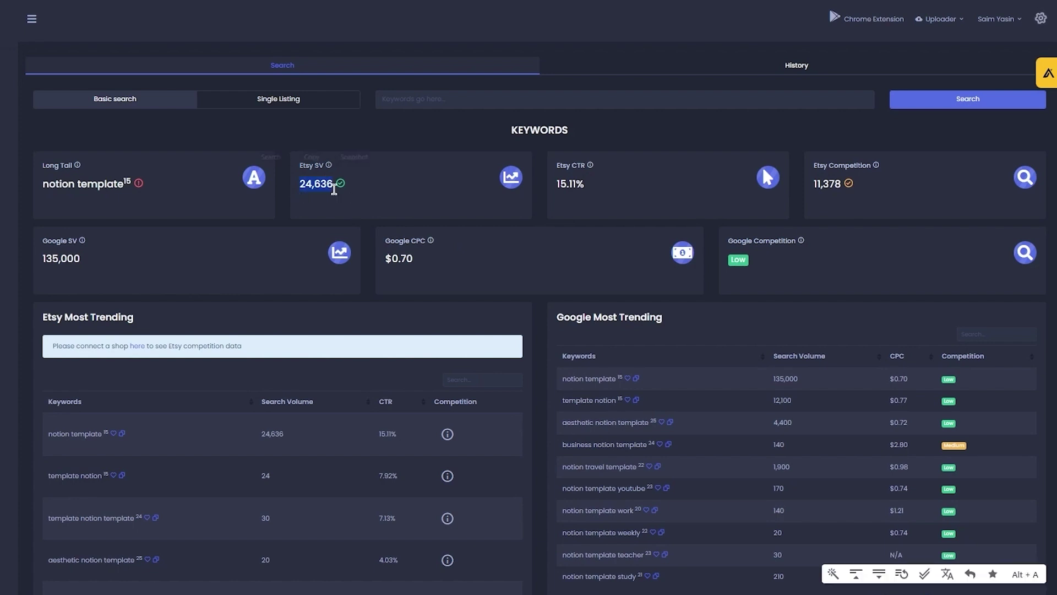
click(360, 195)
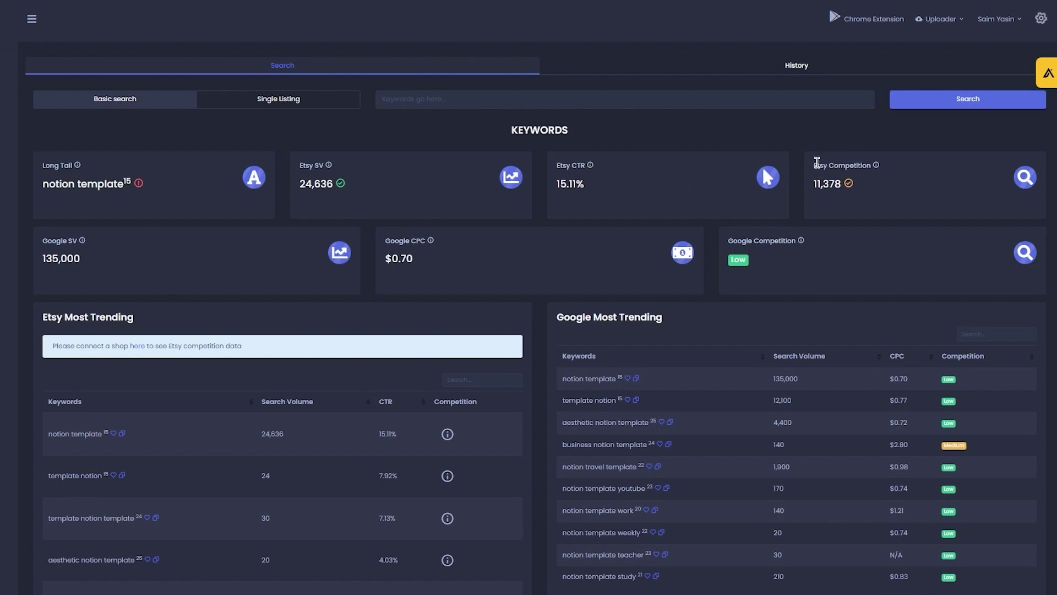
drag(883, 184, 813, 183)
click(875, 196)
Scroll the Etsy trending keywords table and sort it A to Z, then Z to A
scroll(691, 344, down, 1)
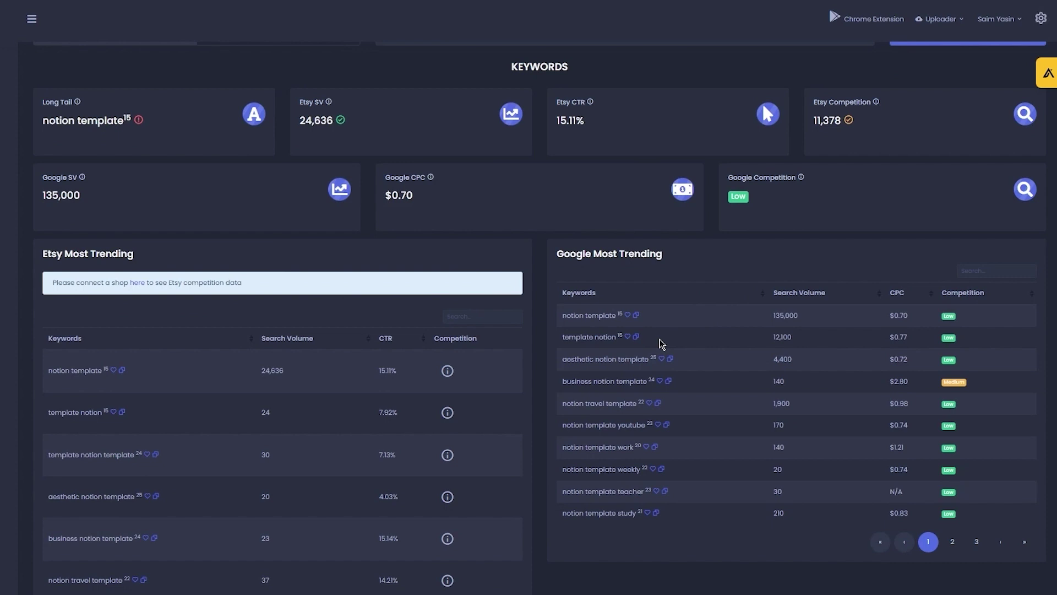
scroll(675, 301, down, 10)
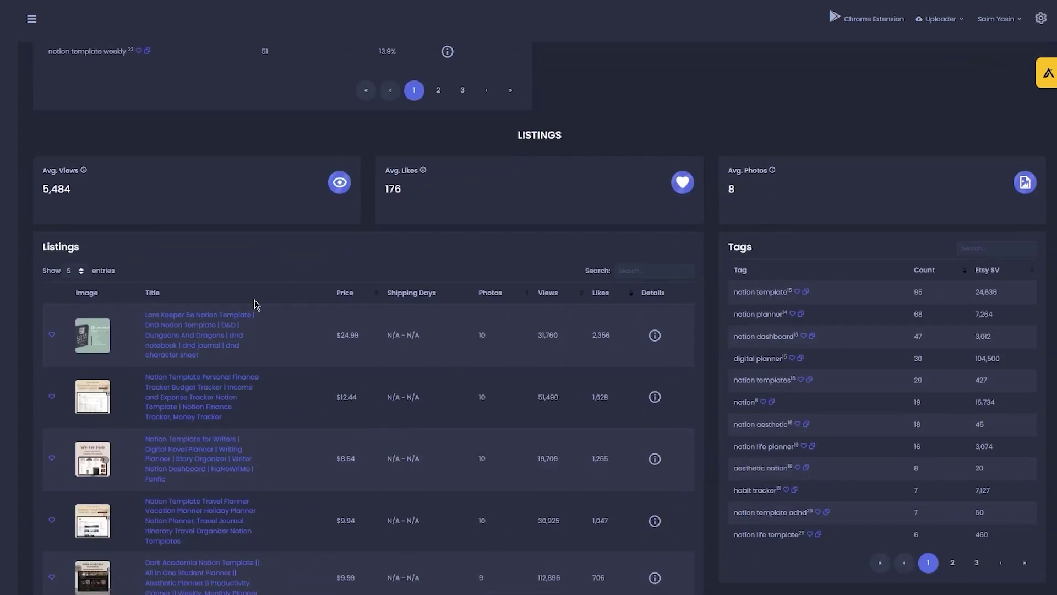
scroll(785, 337, down, 9)
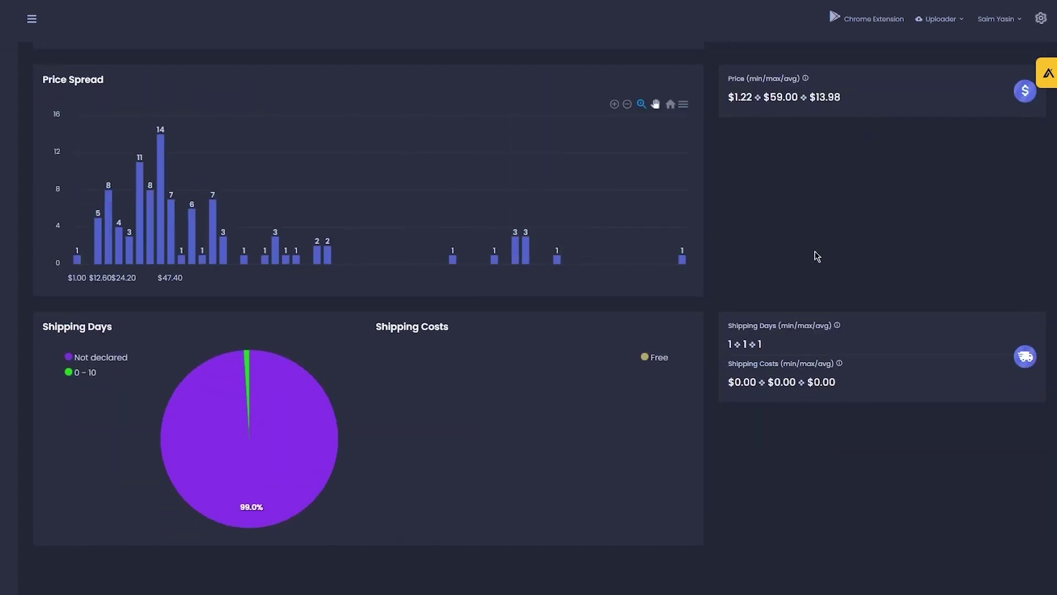
scroll(817, 256, up, 12)
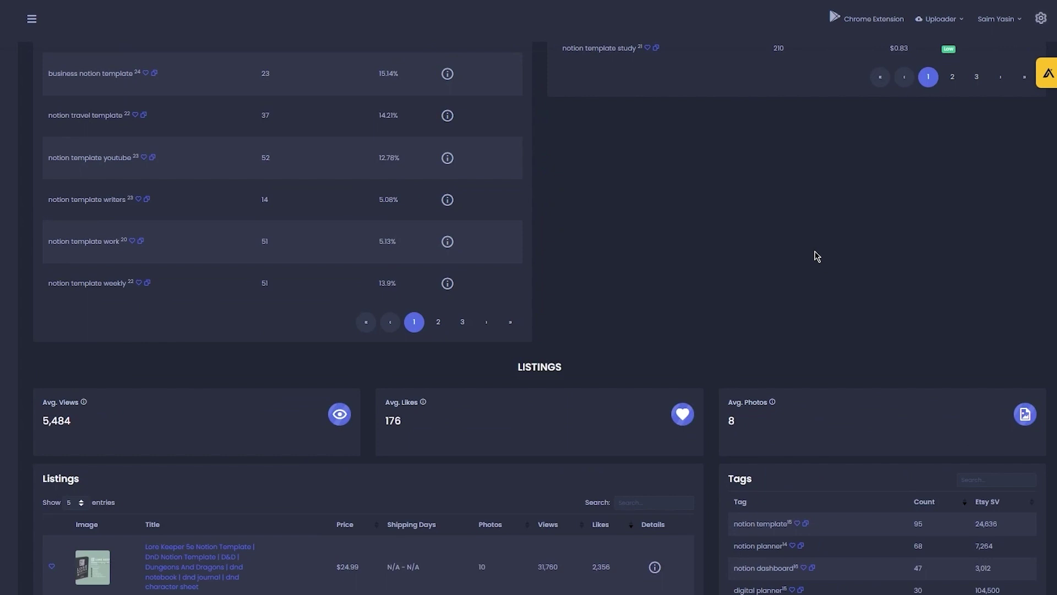
scroll(817, 256, down, 3)
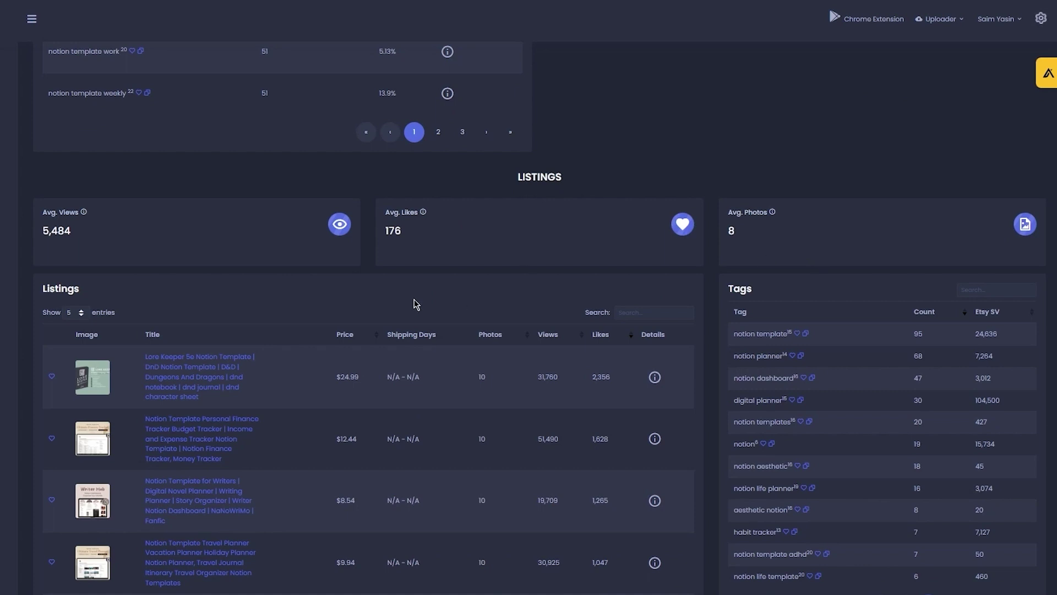
scroll(248, 255, up, 9)
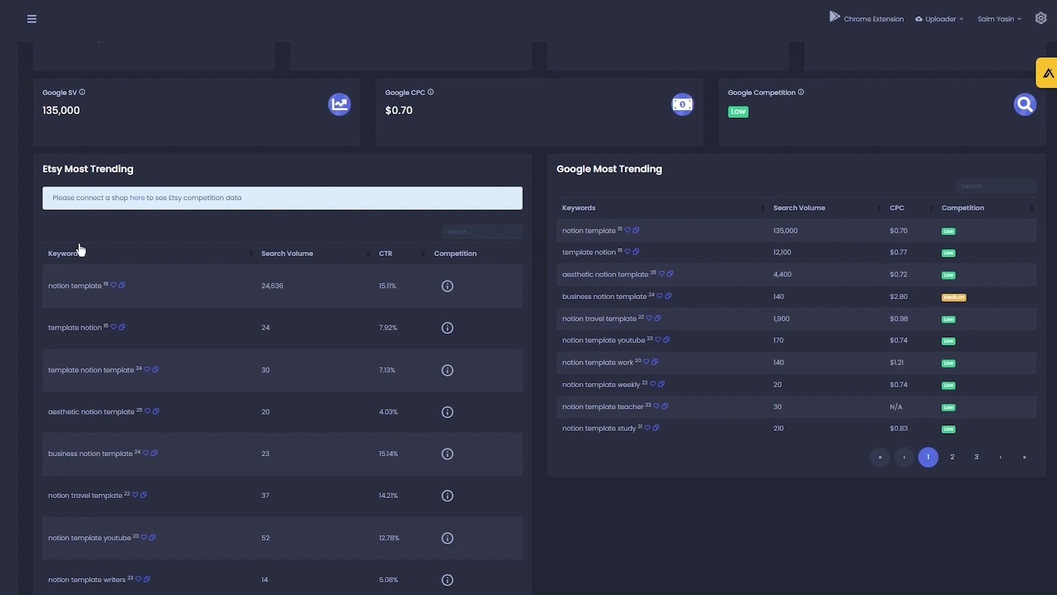
click(102, 251)
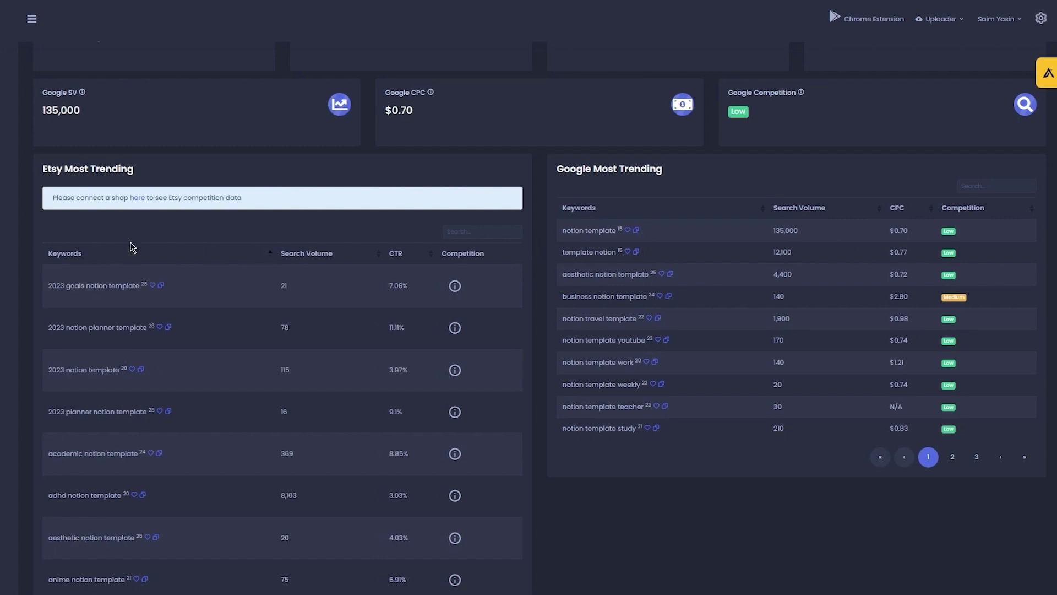
click(120, 253)
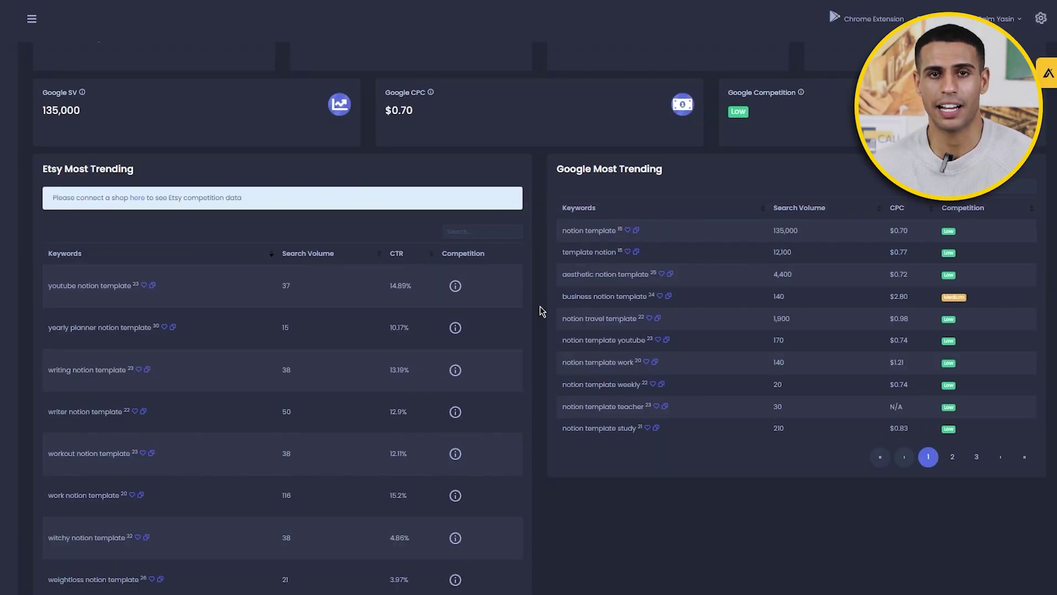
Sort trending keywords by search volume and CTR, restore the original order, then open the Chrome Web Store page
click(319, 253)
click(318, 254)
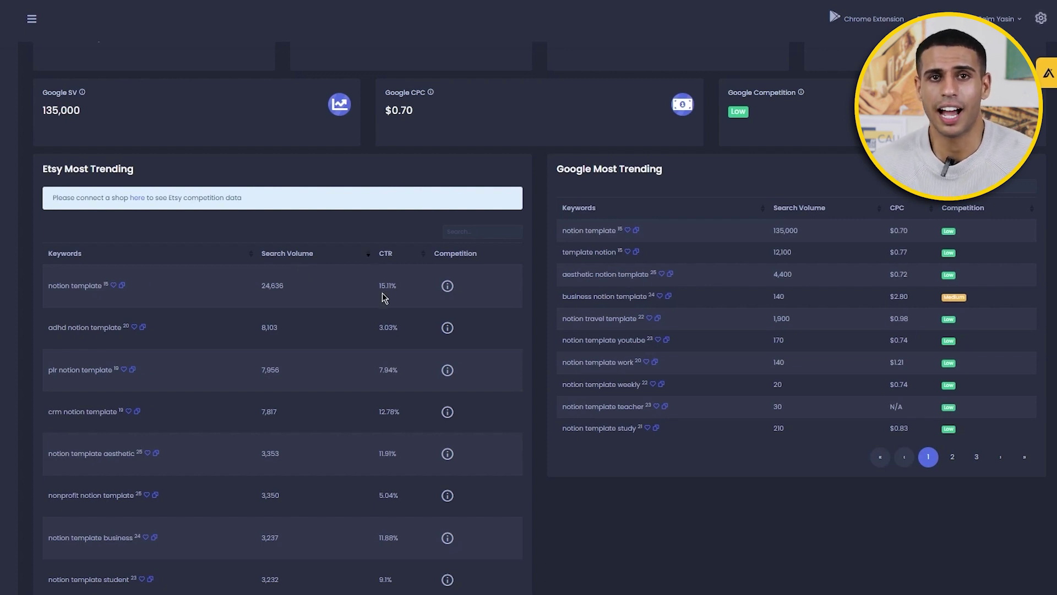
click(422, 260)
click(421, 260)
click(422, 260)
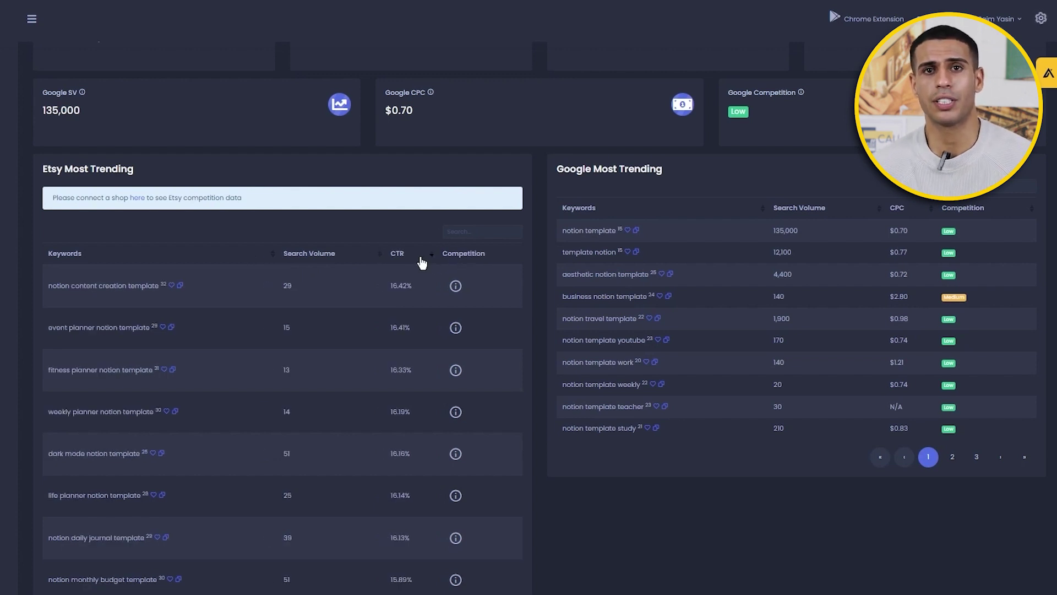
click(451, 257)
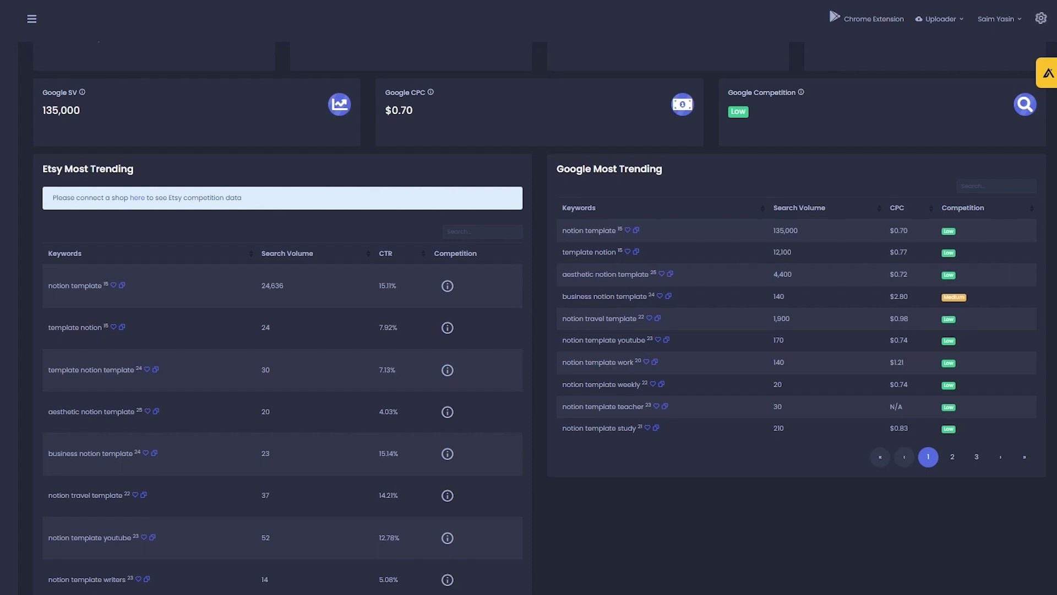
scroll(397, 298, up, 3)
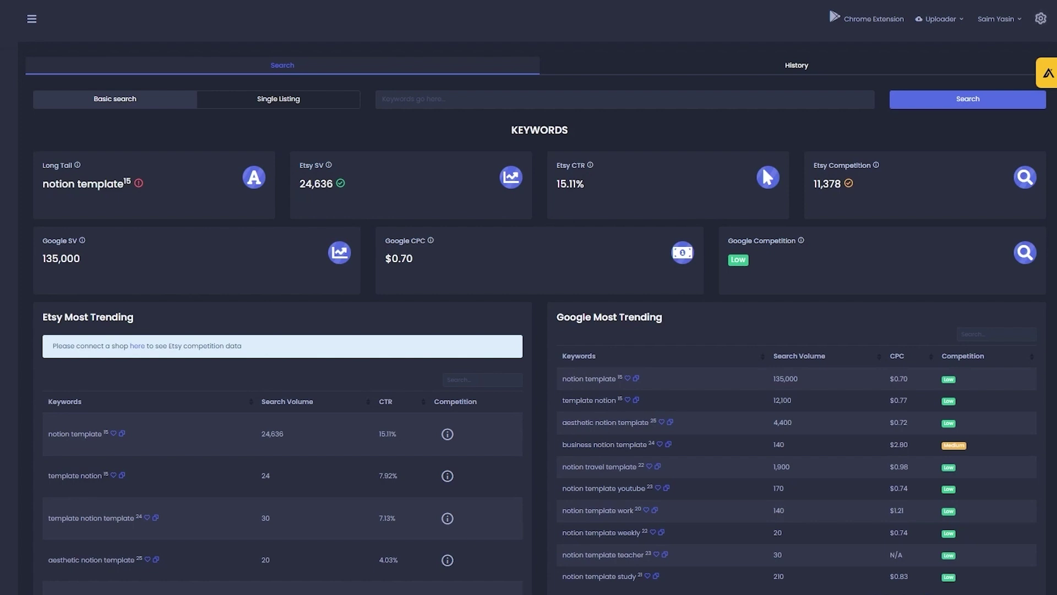
click(869, 30)
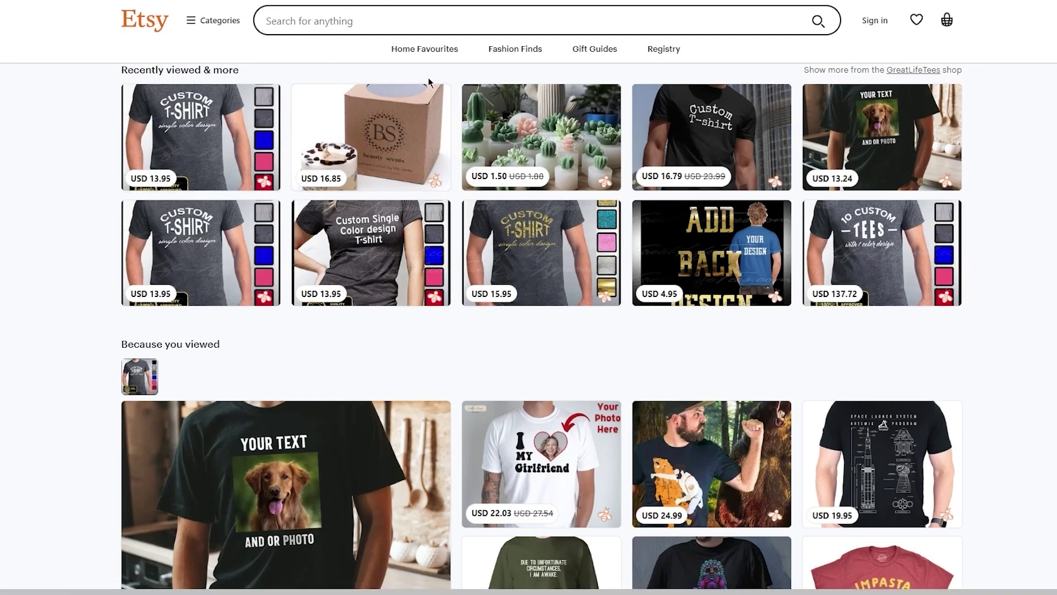
Enter 'shirt' in Etsy's search bar to see suggestions with monthly search figures
click(341, 24)
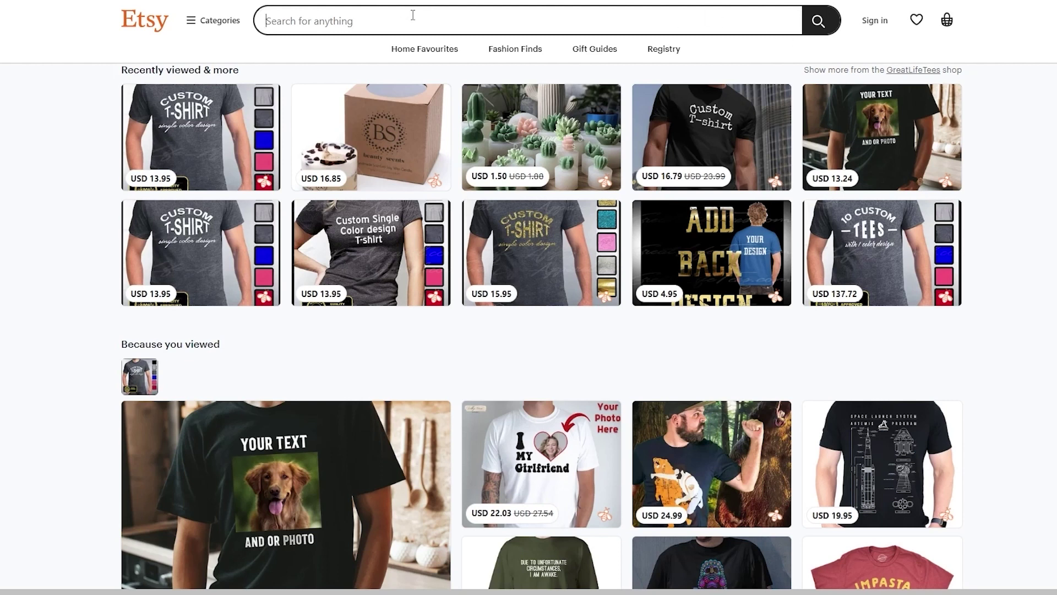
text(shirt)
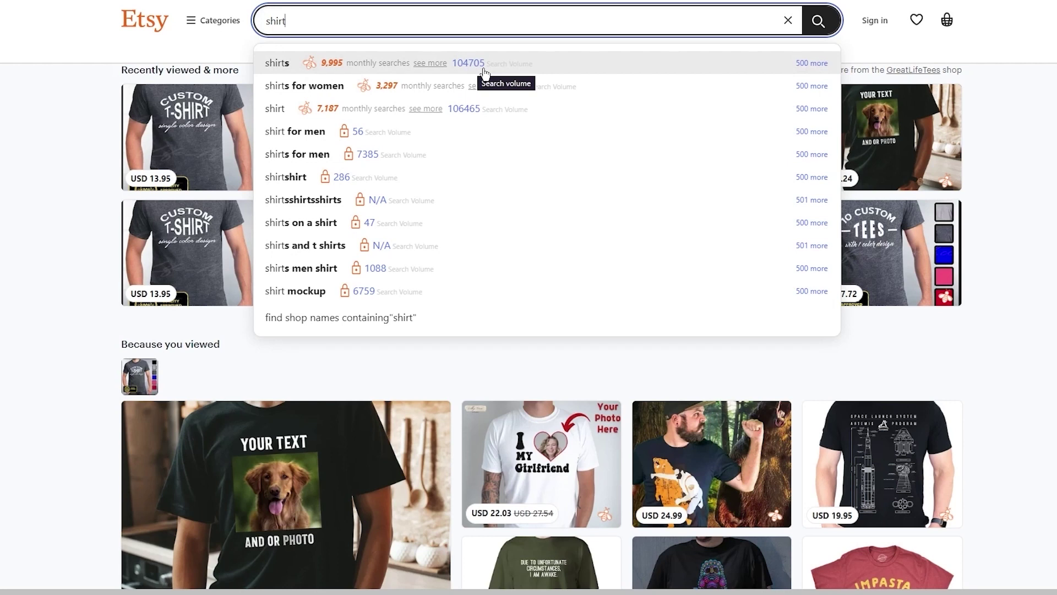
Open the full shirts keyword suggestions and filter to search volume from 1000 and competition from 1500
click(811, 64)
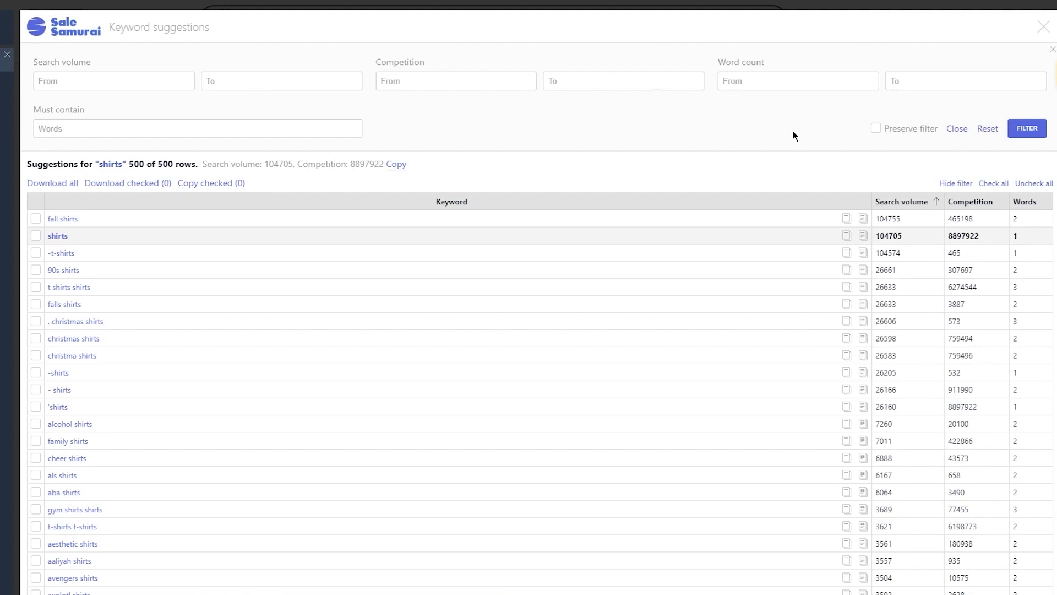
click(149, 81)
text(1000)
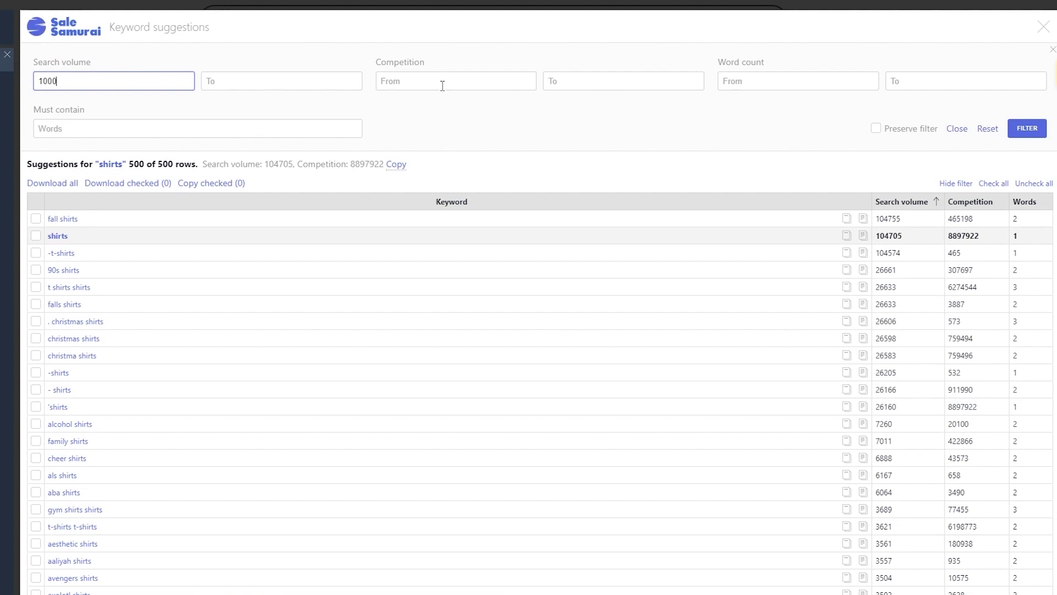
click(410, 77)
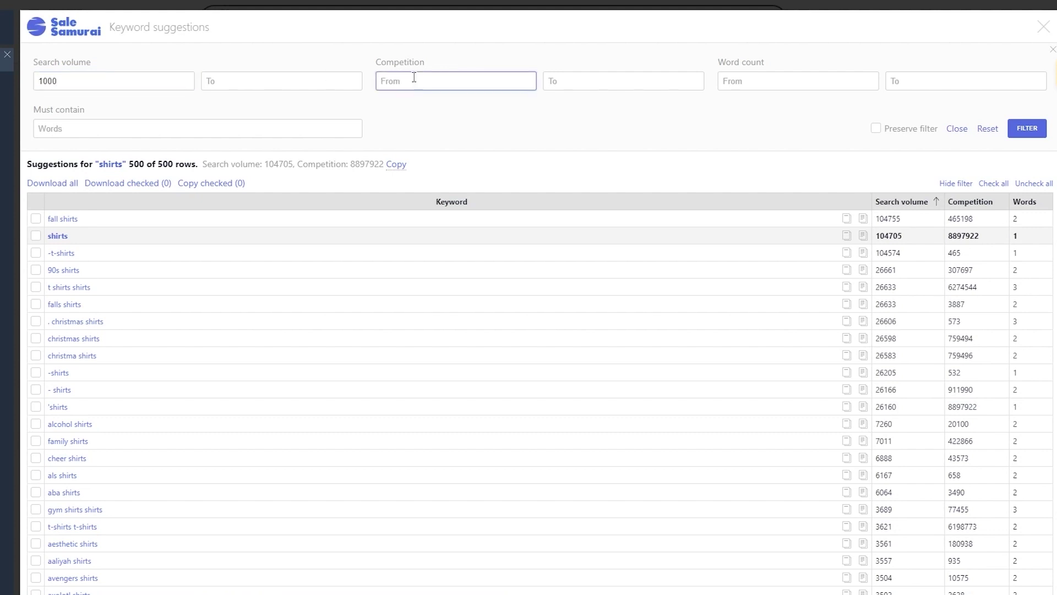
text(1500)
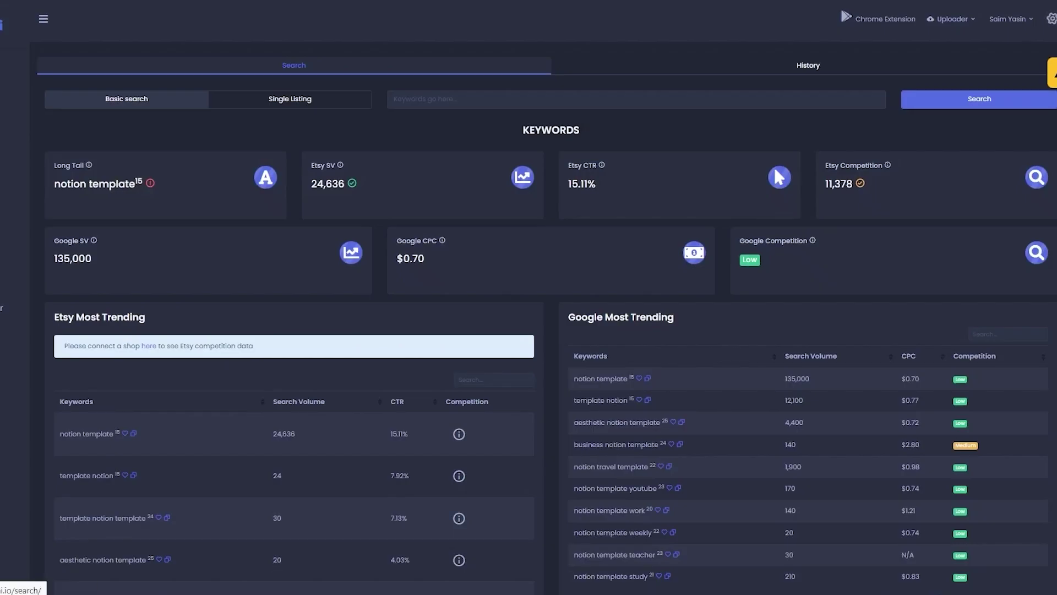
Search the keyword 'shirt' and scroll down to its Listings and Tags tables
click(444, 104)
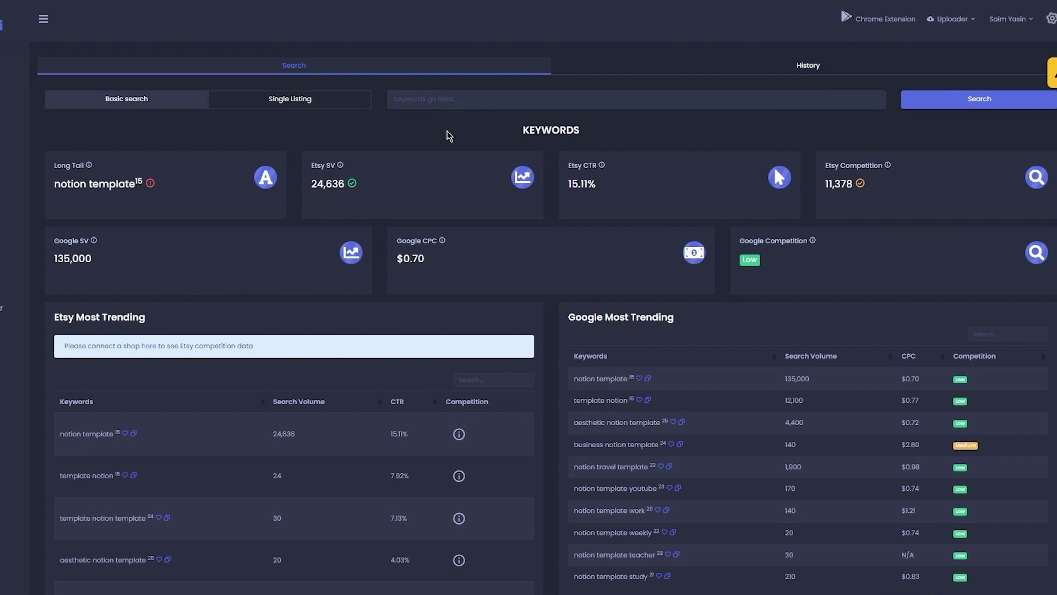
text(shirt)
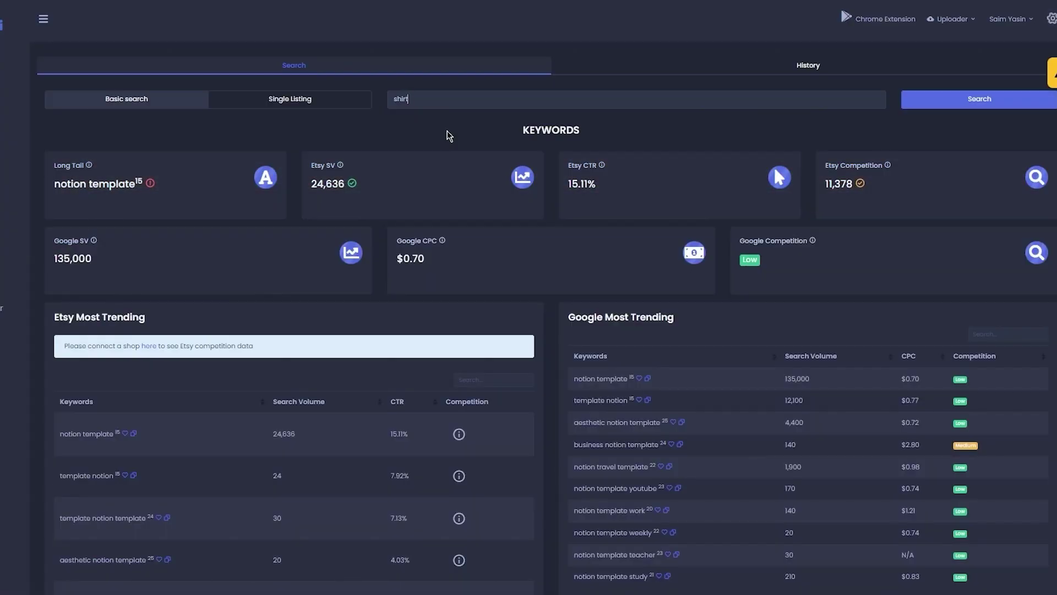
key(Return)
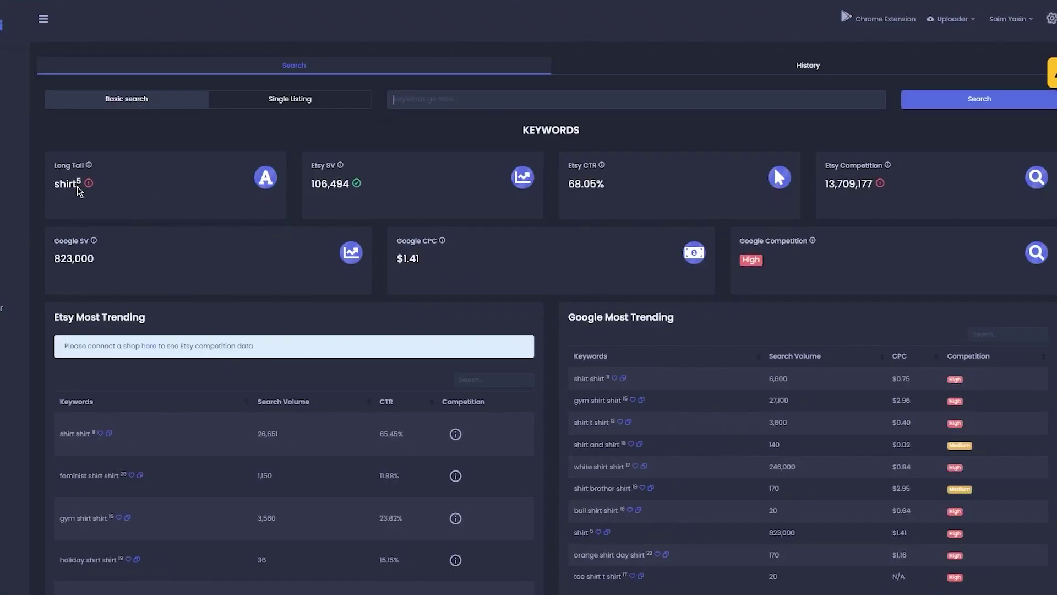
scroll(367, 319, down, 8)
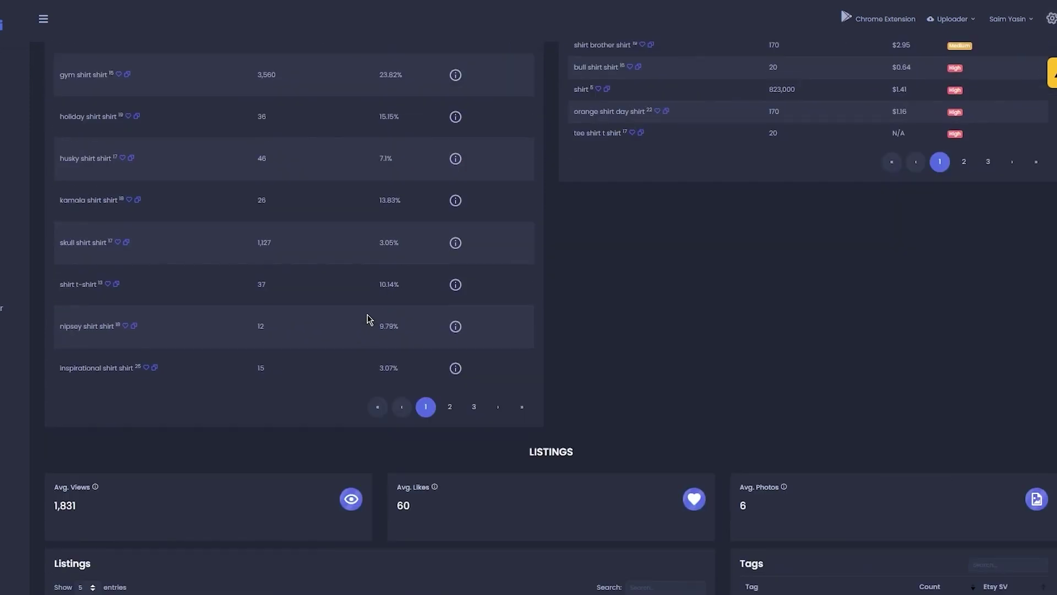
scroll(368, 319, down, 6)
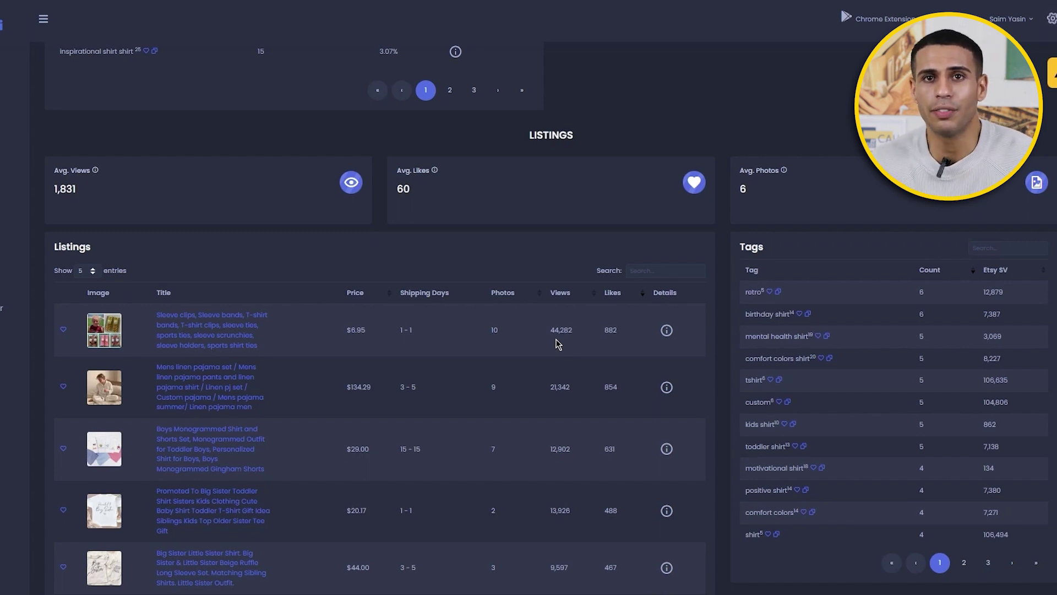
Open details for the top sleeve clips listing ($6.95) and scroll through its tags and images
click(666, 333)
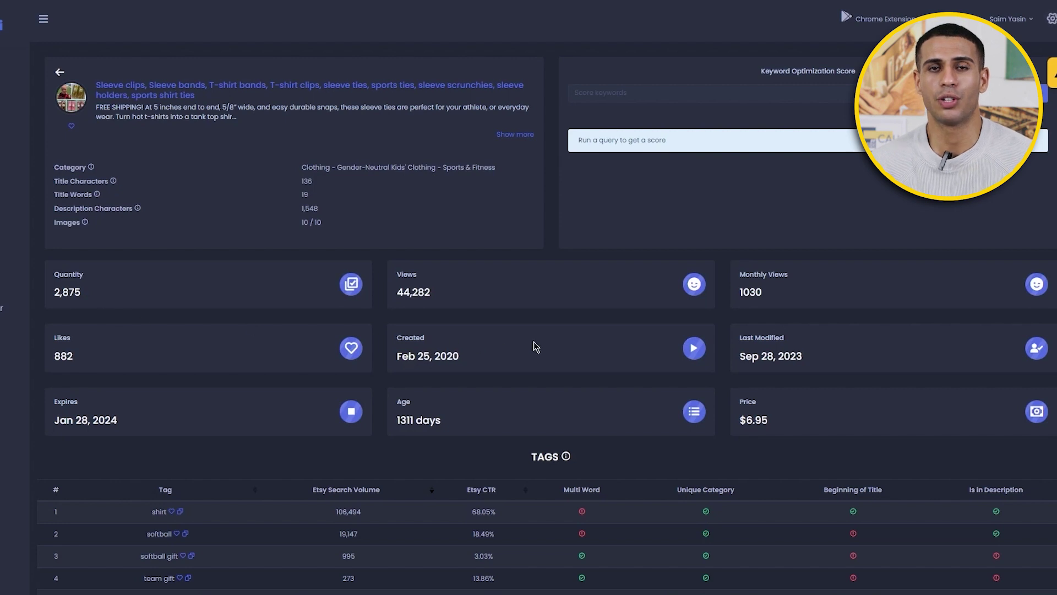
scroll(465, 379, down, 2)
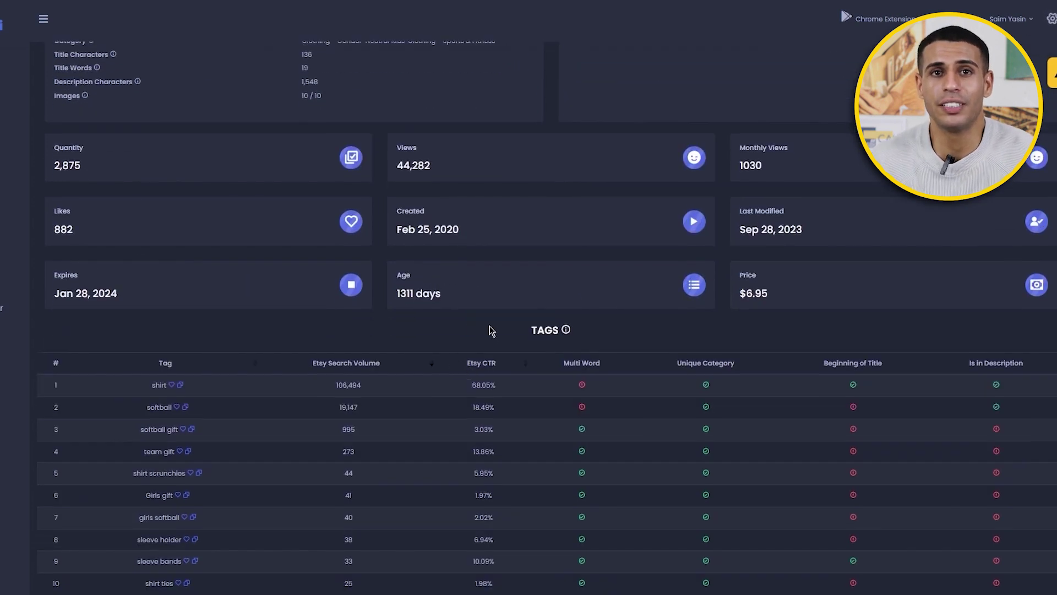
scroll(782, 289, down, 3)
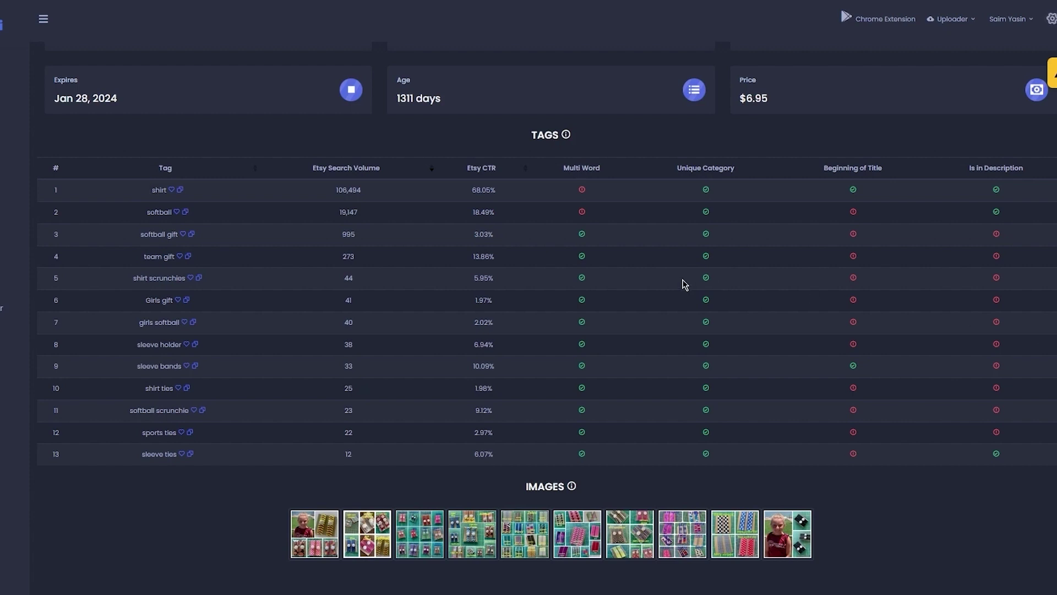
scroll(491, 276, up, 2)
scroll(491, 276, down, 2)
mouse_move(26, 204)
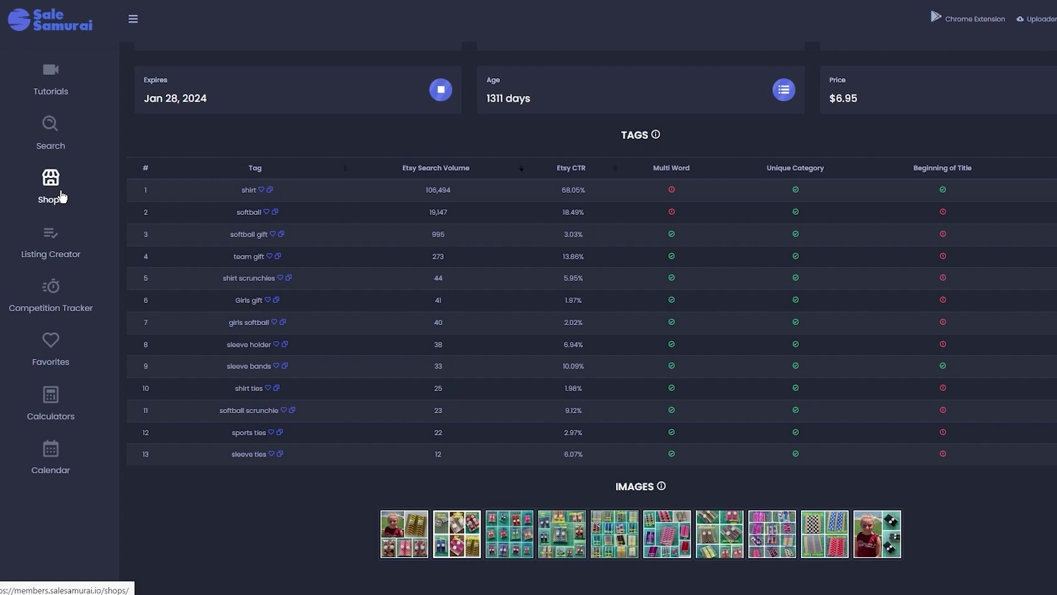
Visit the Shops page, then open the Competition Tracker showing two tracked competitor shops
click(63, 197)
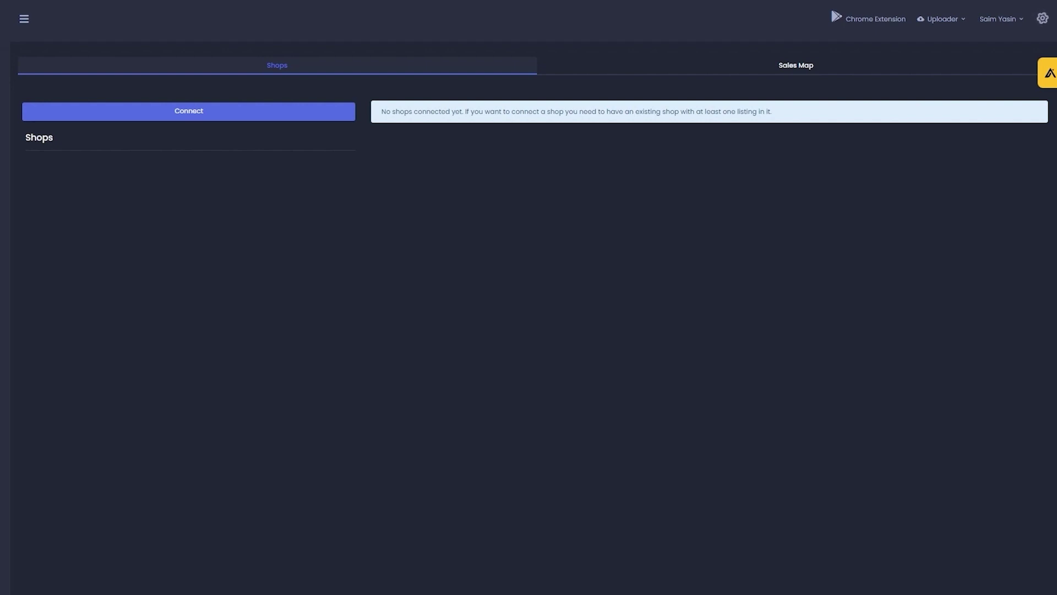
mouse_move(5, 301)
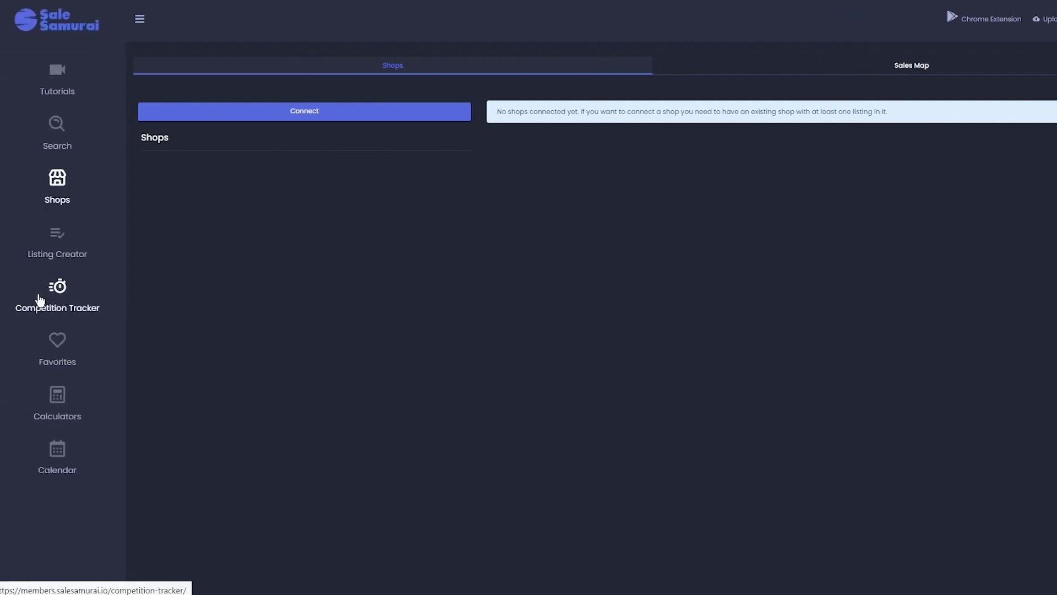
click(39, 301)
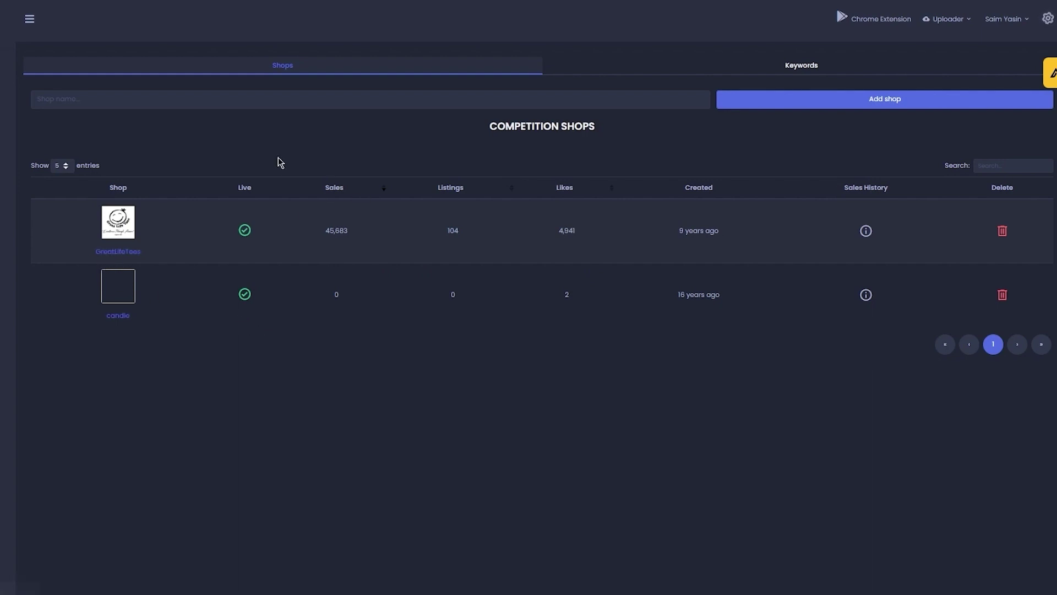
click(321, 94)
click(974, 107)
click(866, 231)
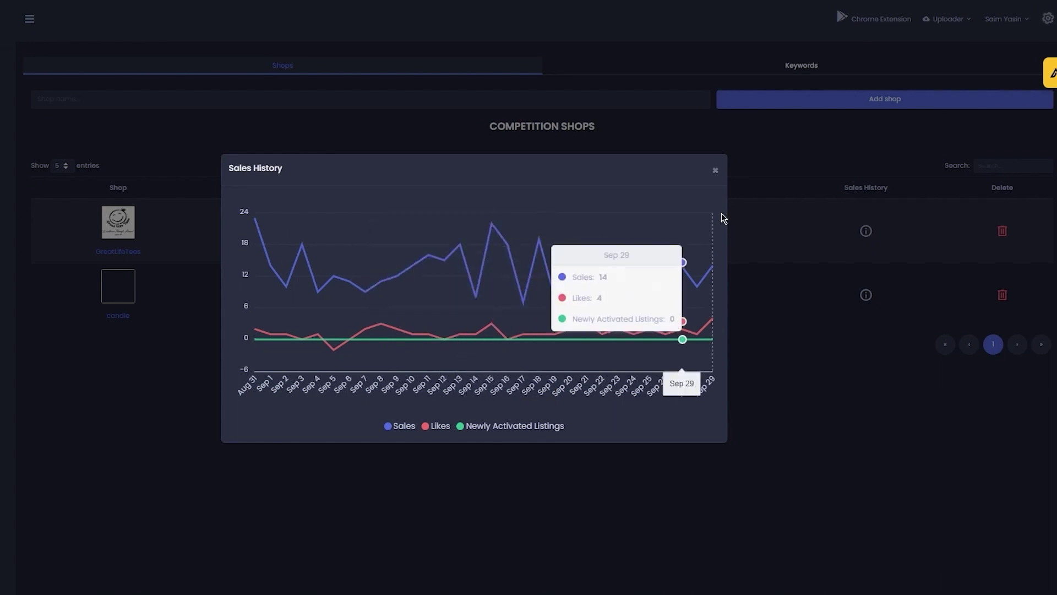
click(715, 172)
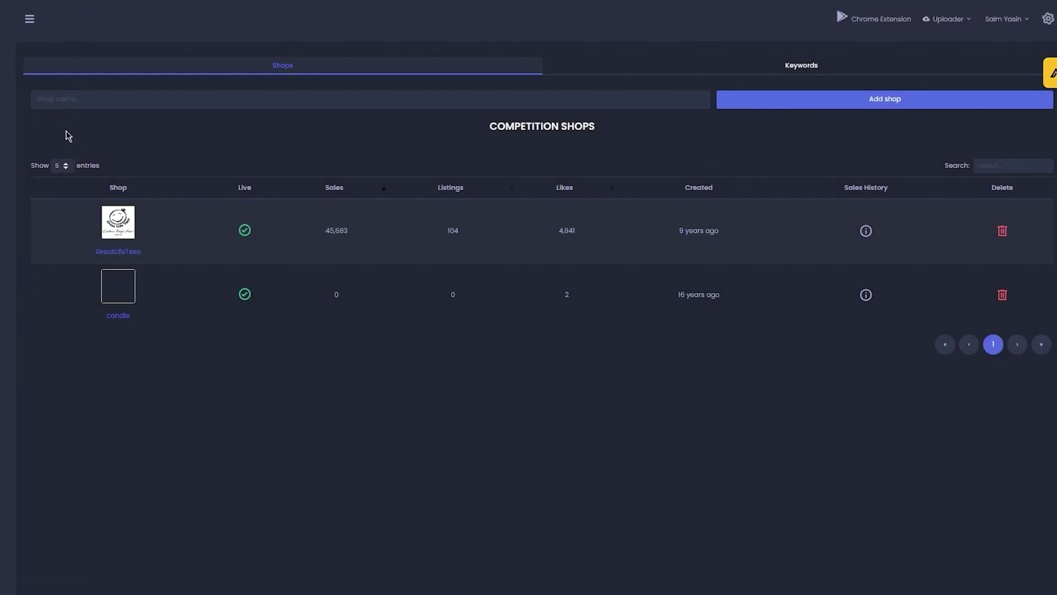
mouse_move(61, 410)
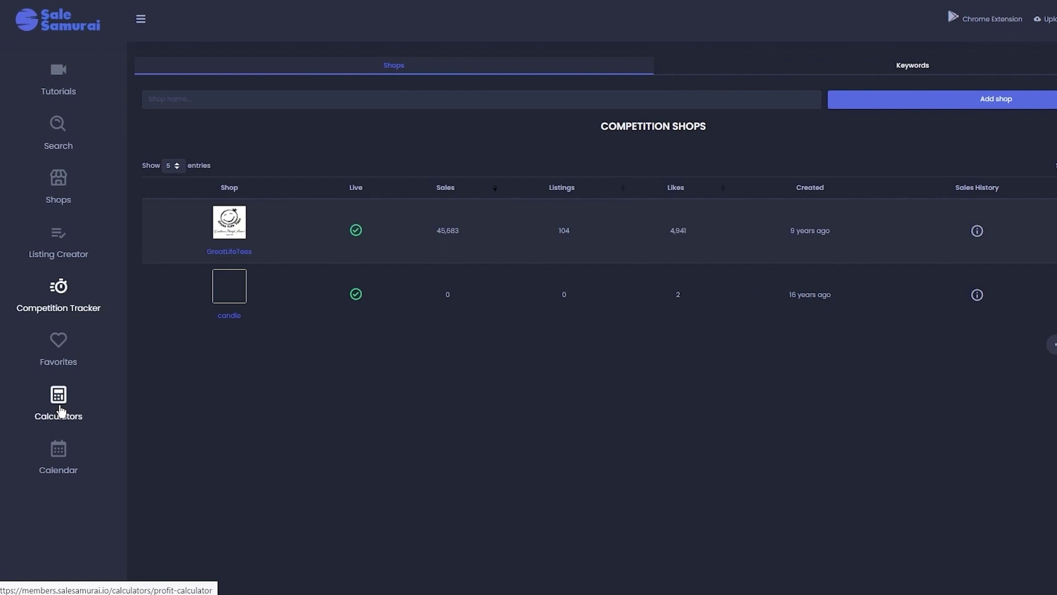
Open the Profit Calculator and enter price 9, shipping price 4 and labor cost 76
click(61, 411)
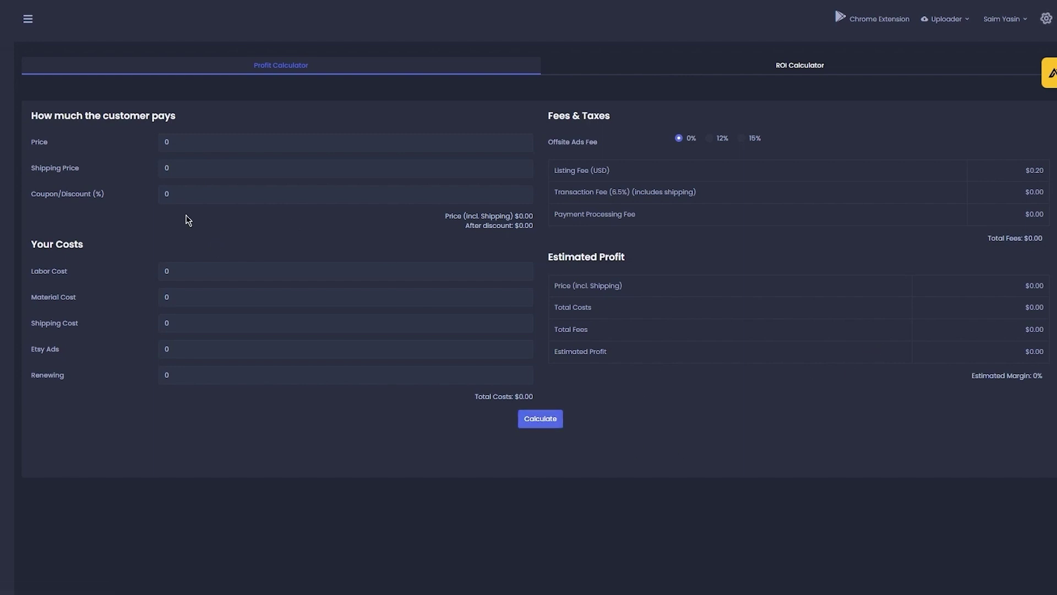
click(197, 137)
click(219, 165)
key(BackSpace)
text(4)
click(194, 272)
key(BackSpace)
text(76)
Add material cost 32 and Etsy Ads 5, choose the 12% offsite ads fee, and calculate
click(179, 298)
text(32)
click(195, 351)
click(709, 138)
click(541, 420)
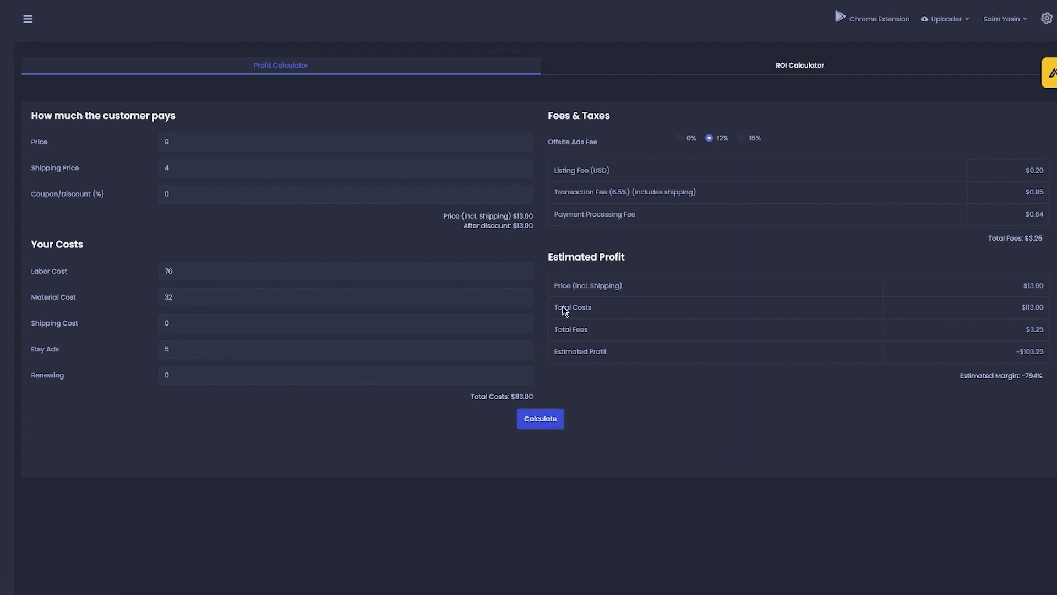